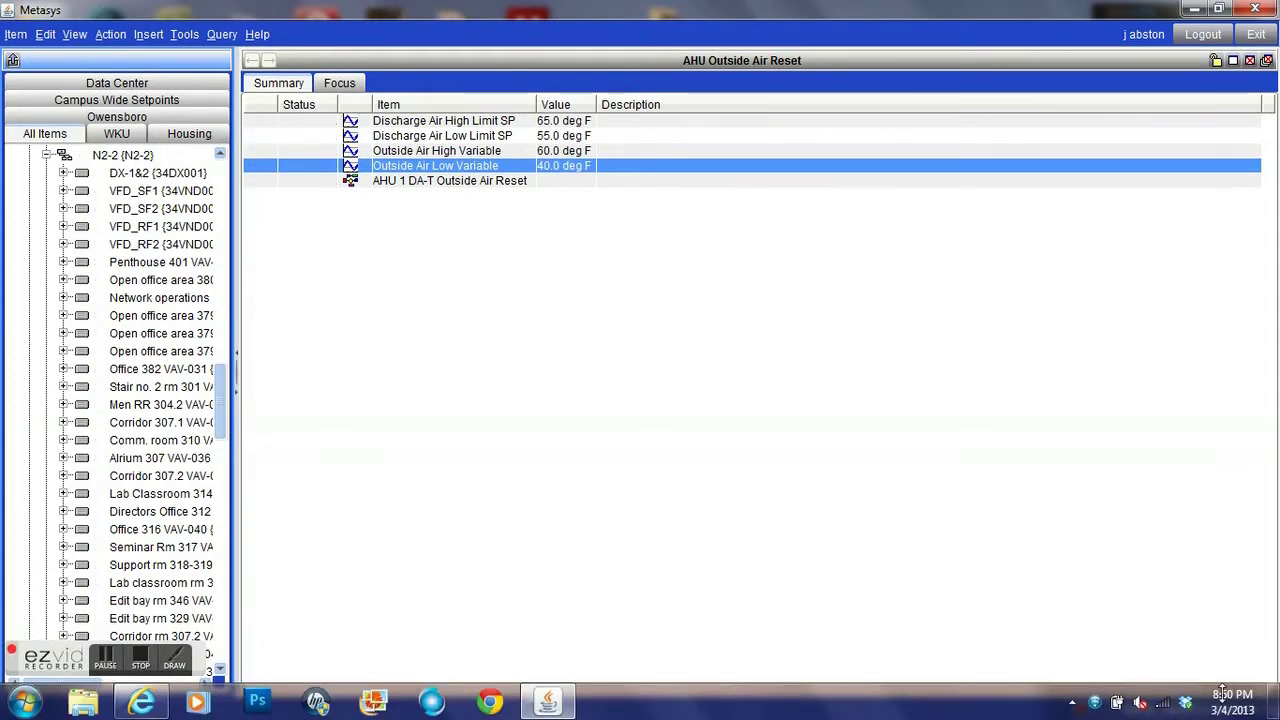
Step: Connect the computer to the AxessMV400 wireless network
click(1164, 704)
click(1128, 463)
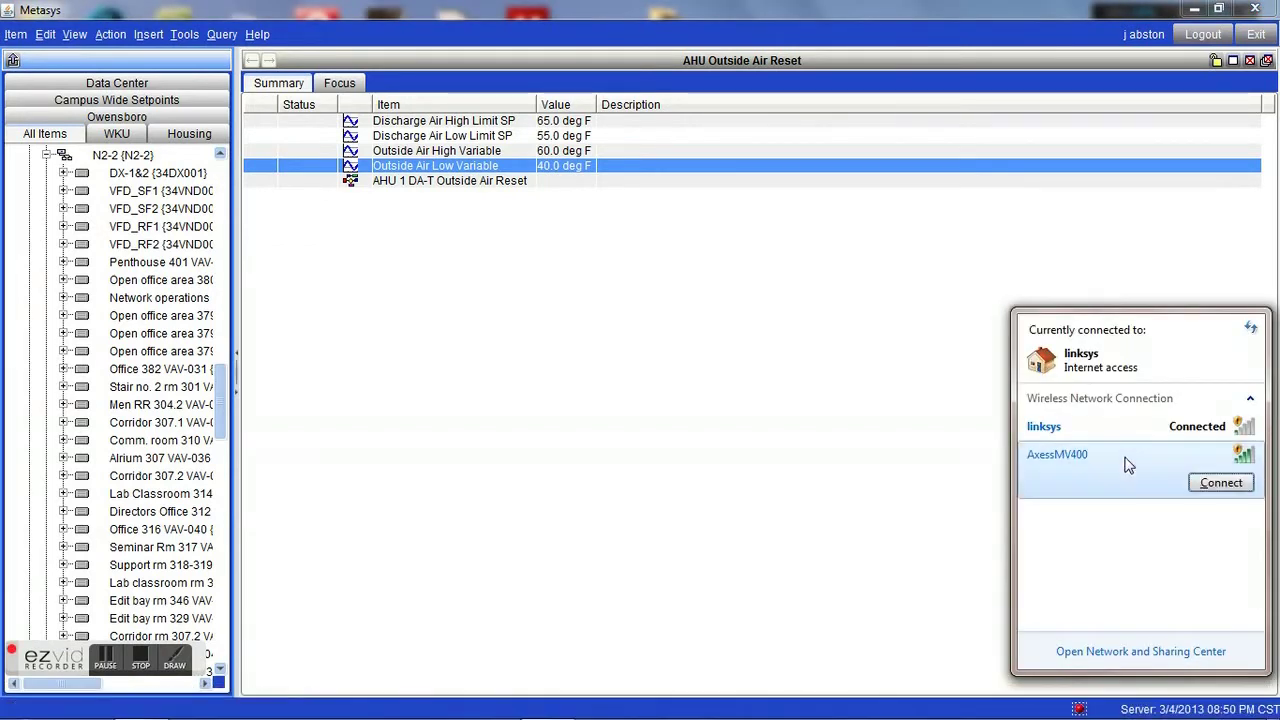
click(1218, 488)
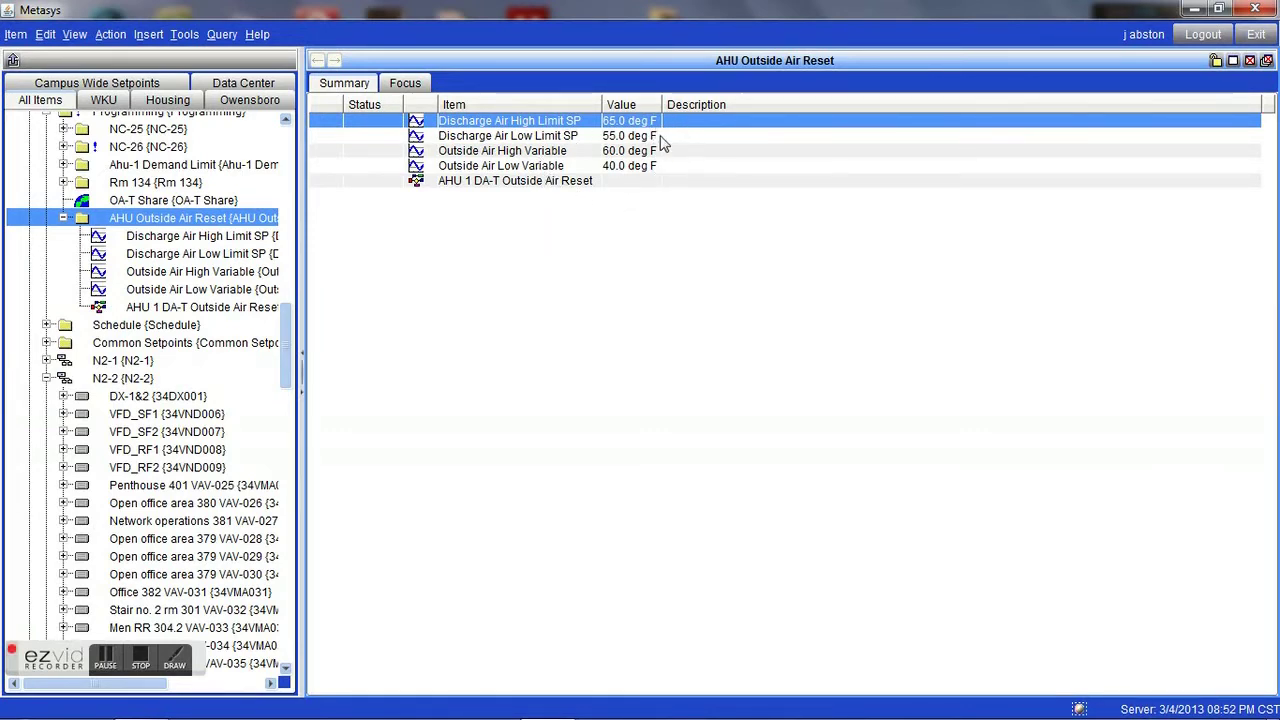
Step: Review the discharge air high and low limit setpoints and the outside air high and low variables in the AHU Outside Air Reset summary
click(538, 138)
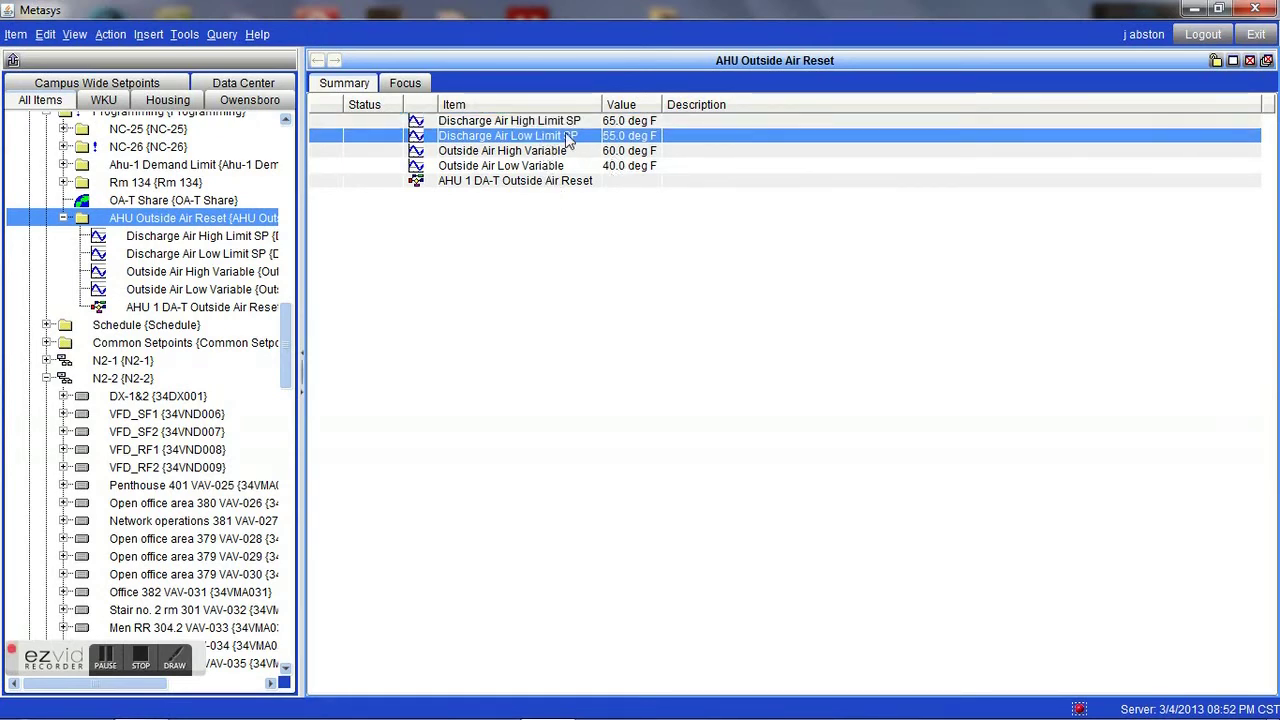
click(634, 151)
click(634, 166)
click(621, 168)
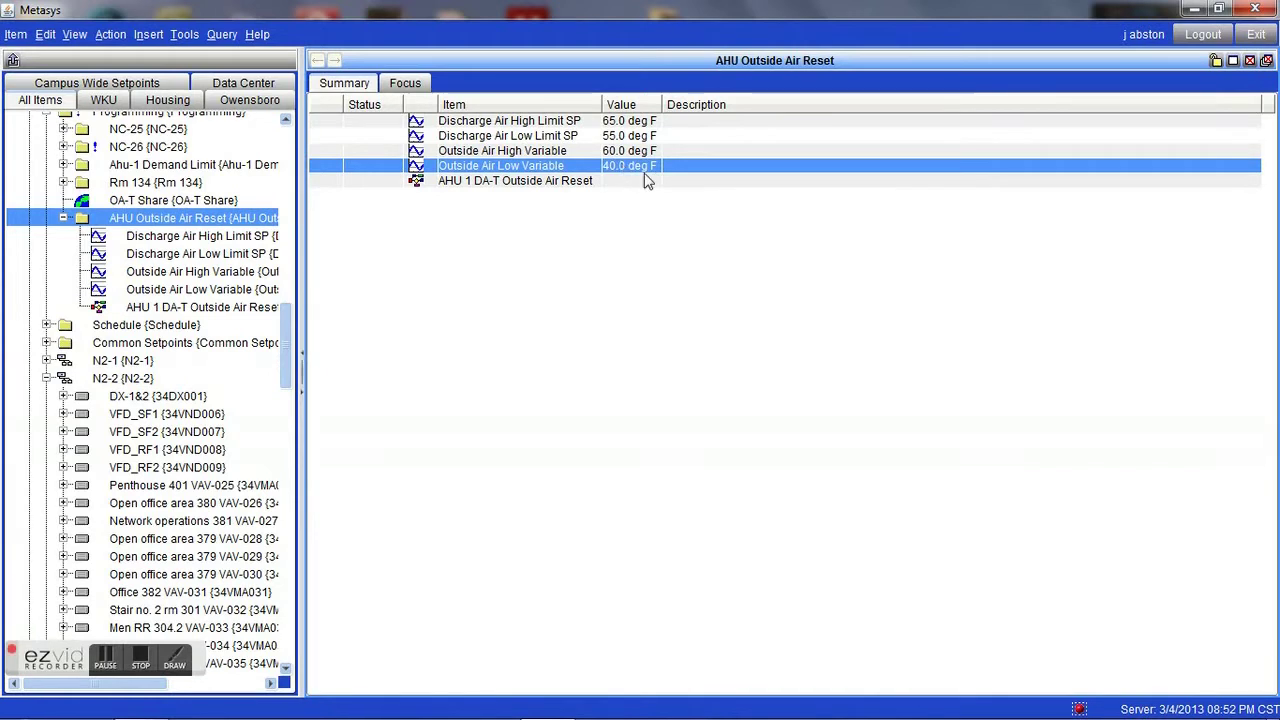
click(640, 121)
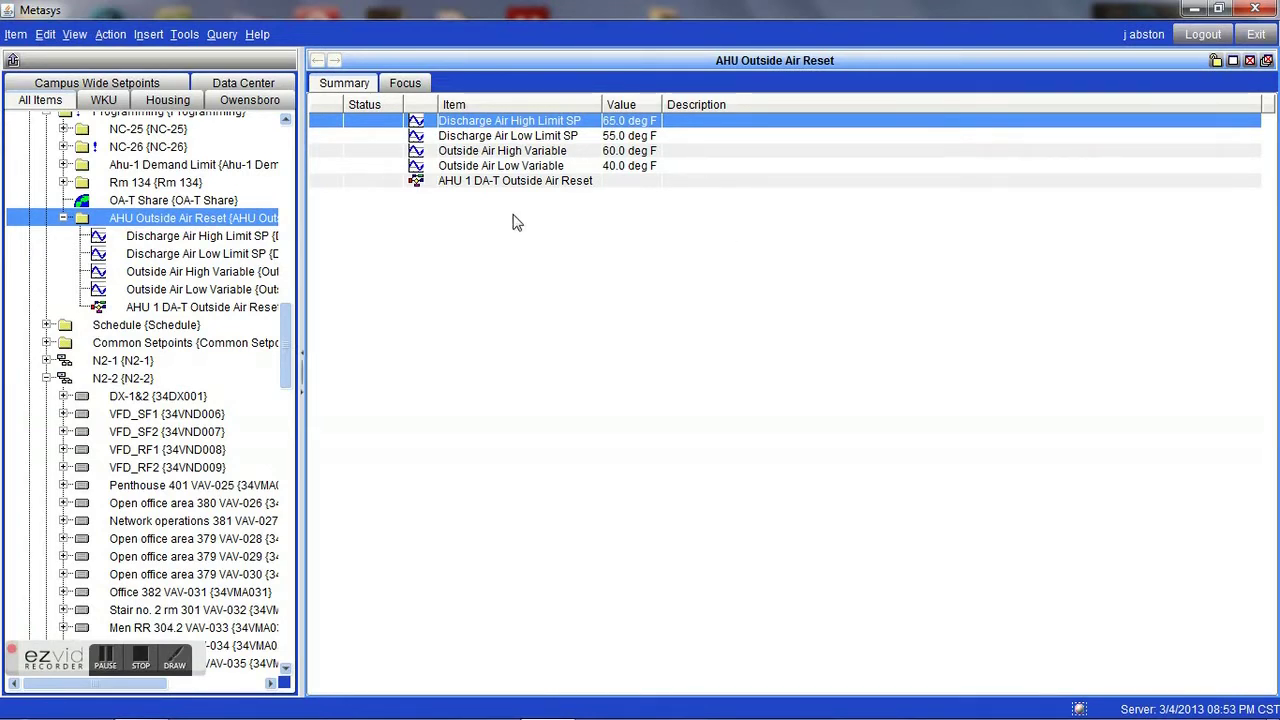
Step: View the logic diagram of AHU 1 DA-T Outside Air Reset, briefly comparing it with the folder's summary list
right_click(491, 181)
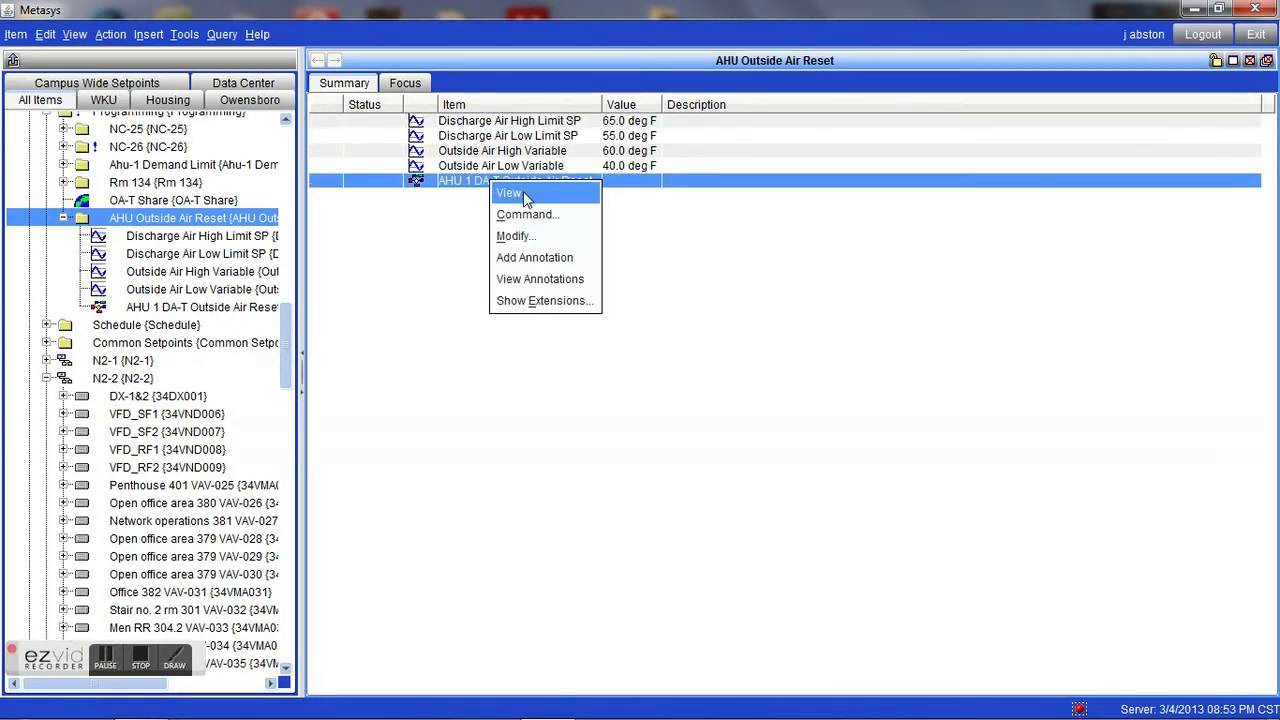
click(526, 192)
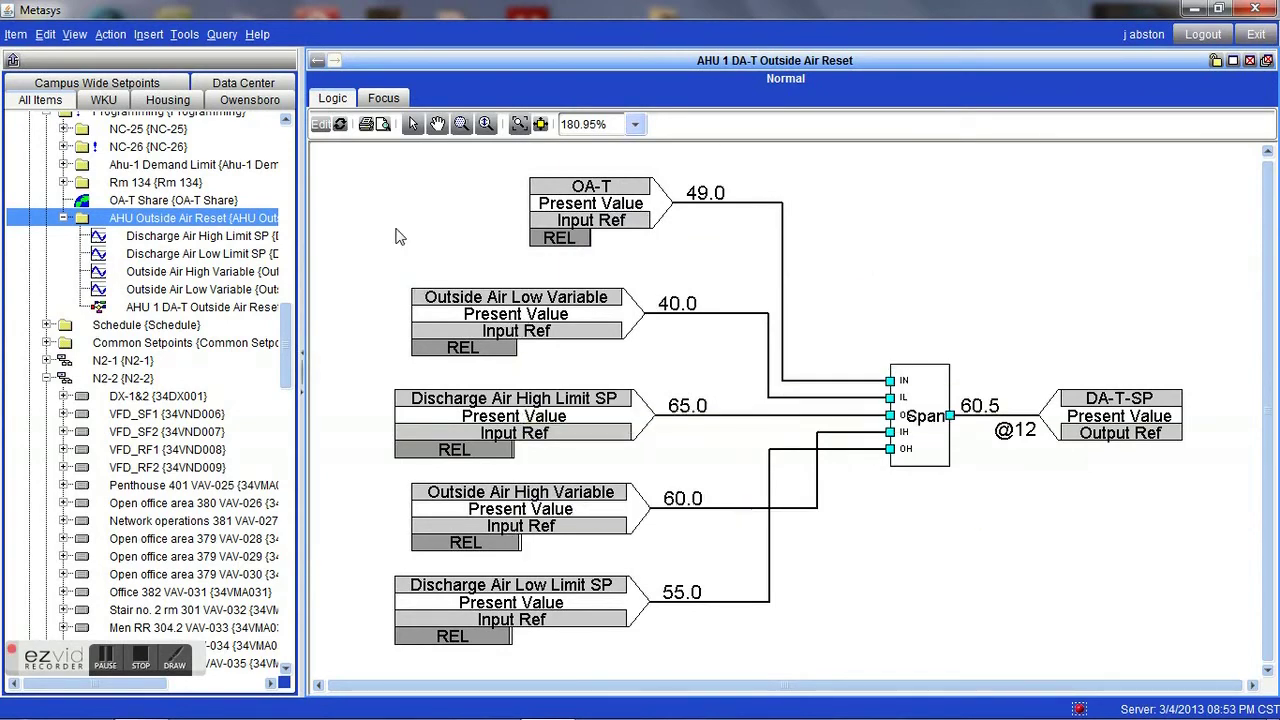
click(317, 63)
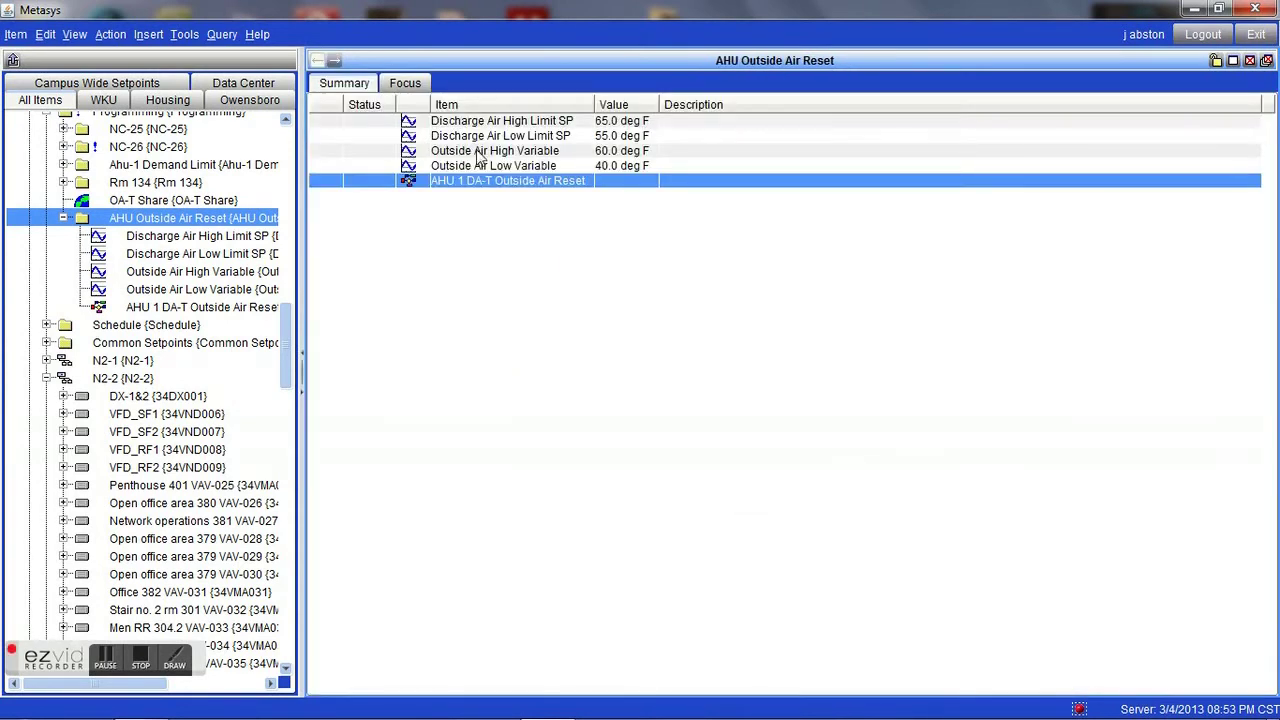
click(334, 62)
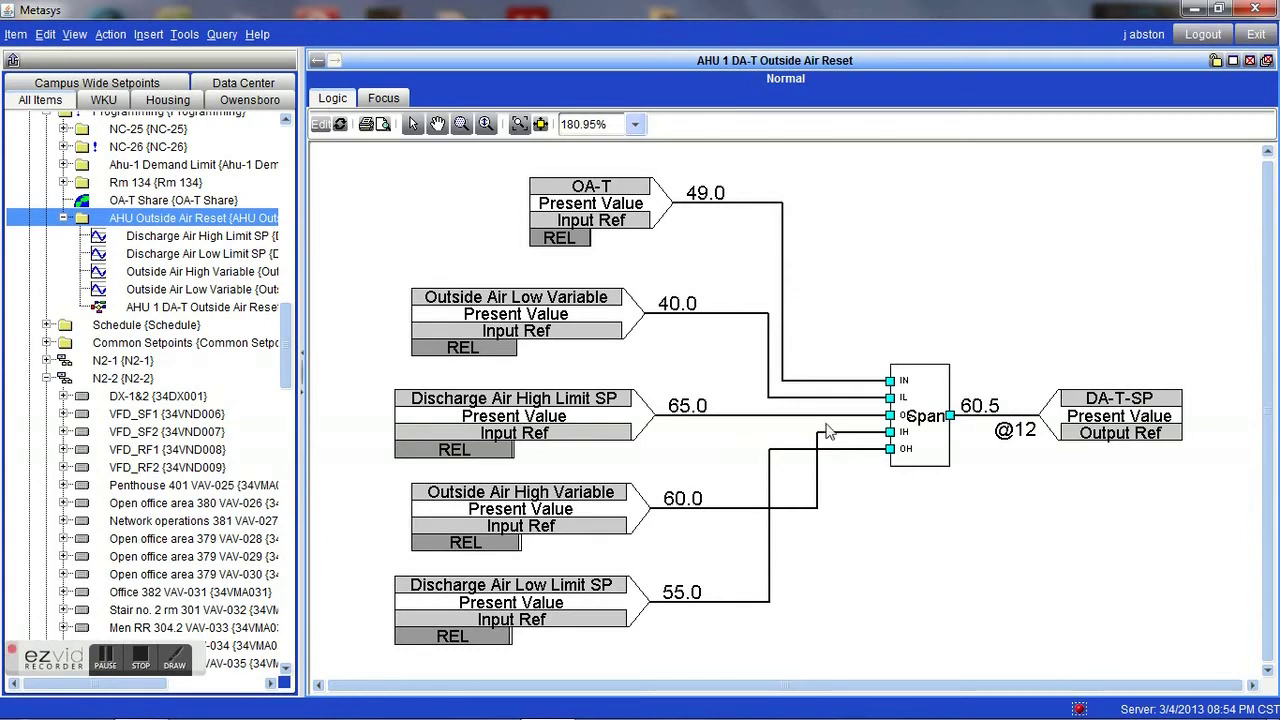
Step: Issue an Operator Override of 35 deg F on the OA-T input of the reset logic
click(589, 217)
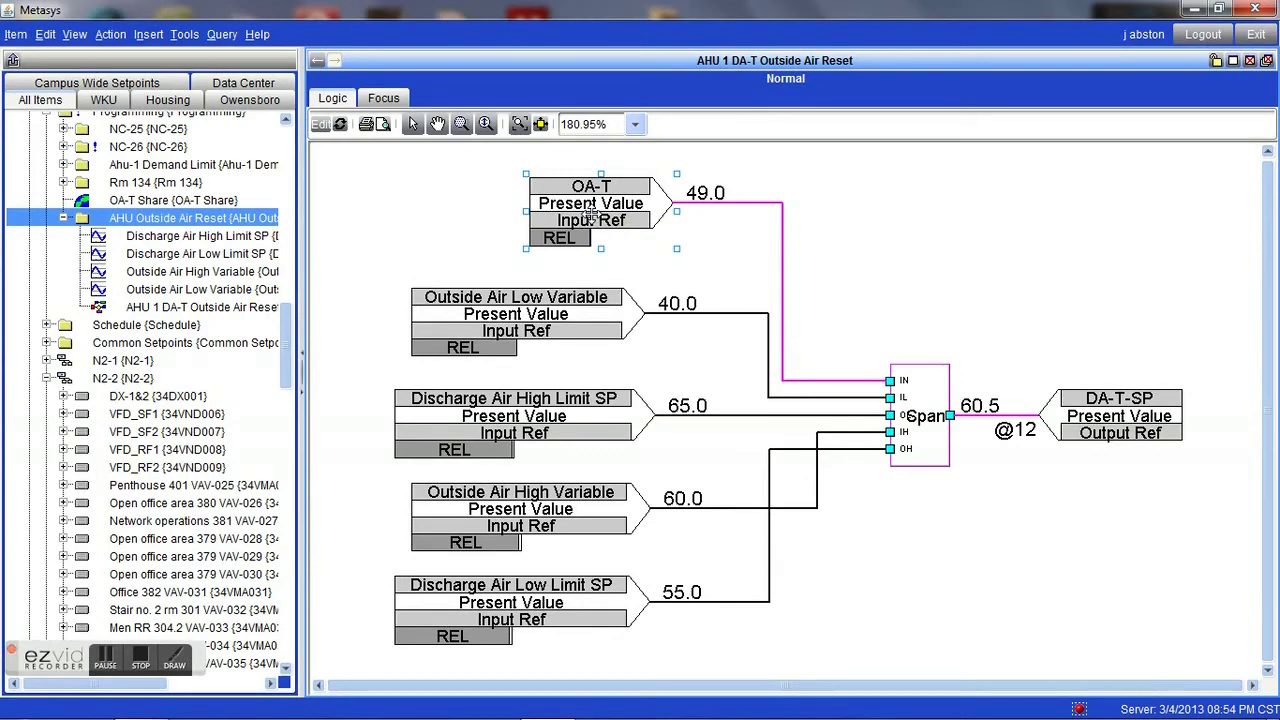
double_click(712, 211)
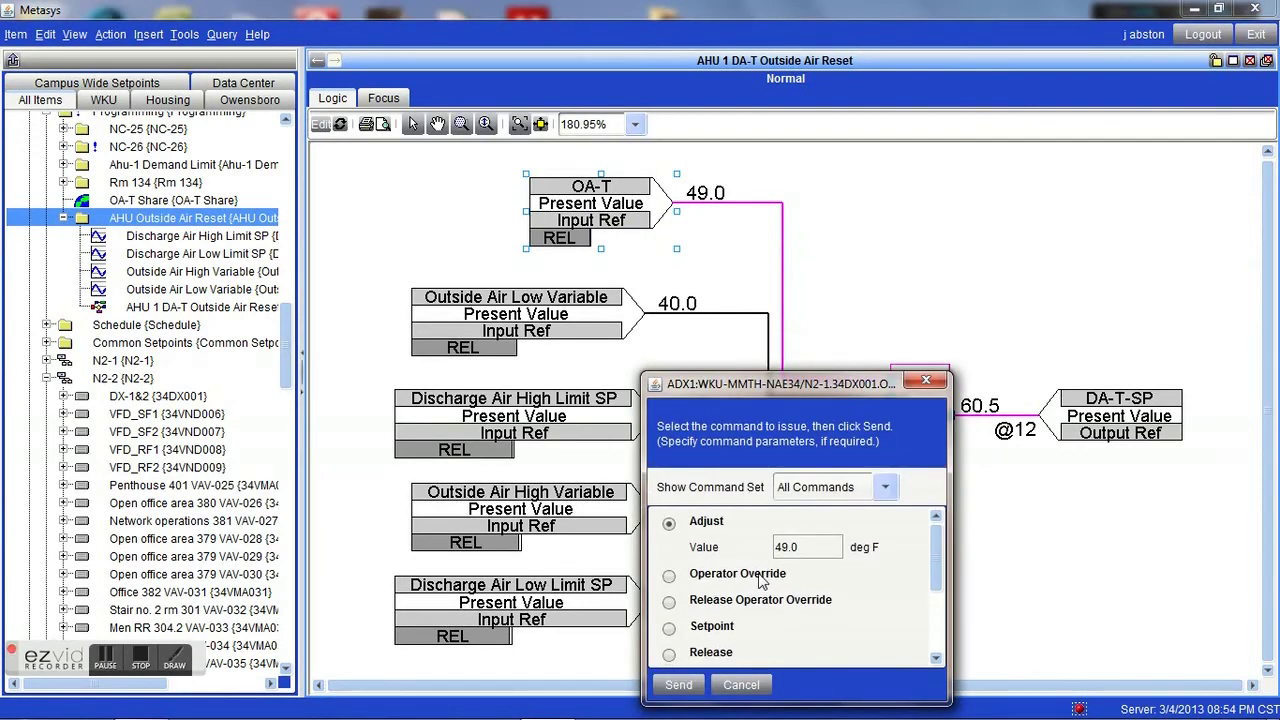
click(763, 577)
click(866, 578)
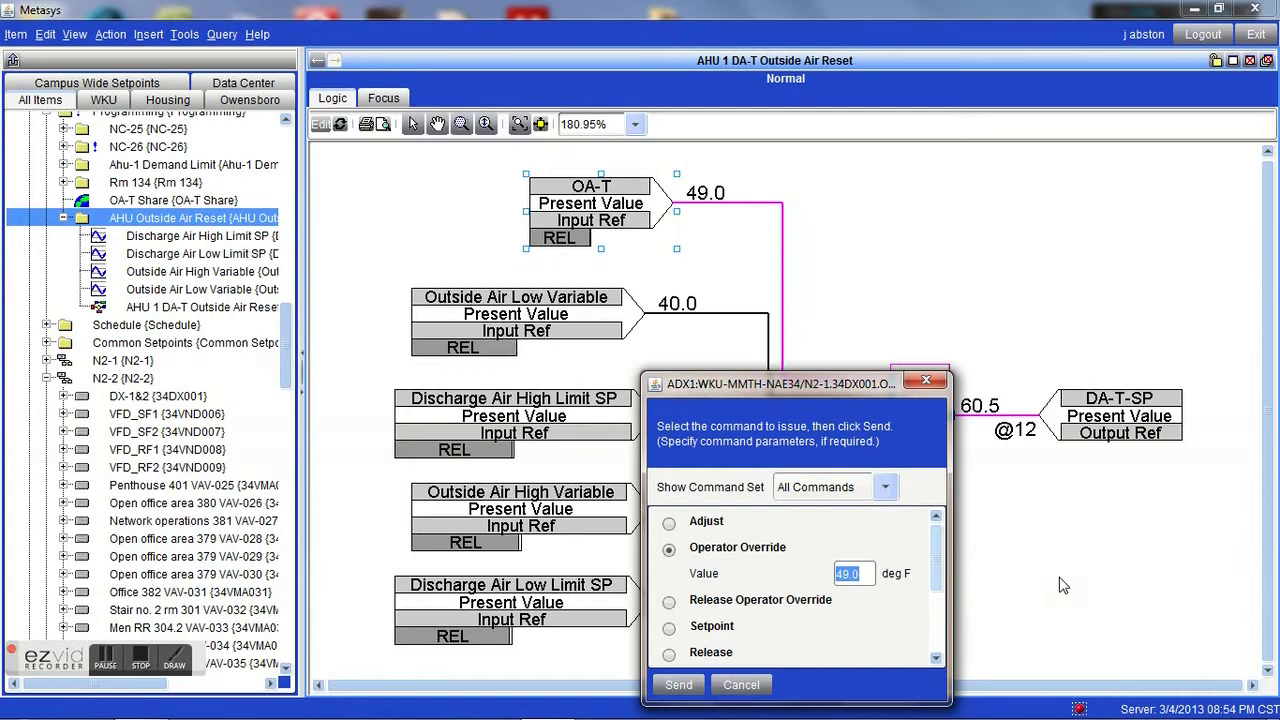
text(35)
click(680, 685)
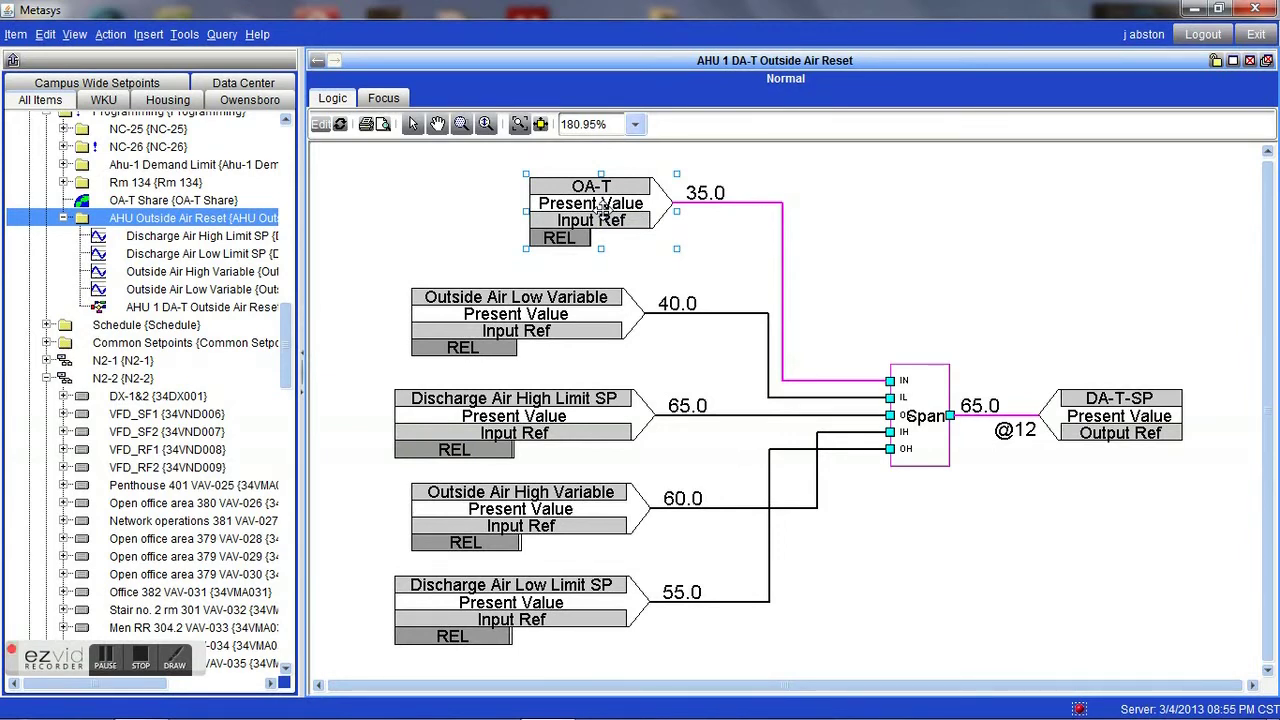
Step: Issue an Operator Override of 65 deg F on the OA-T input of the reset logic
double_click(597, 205)
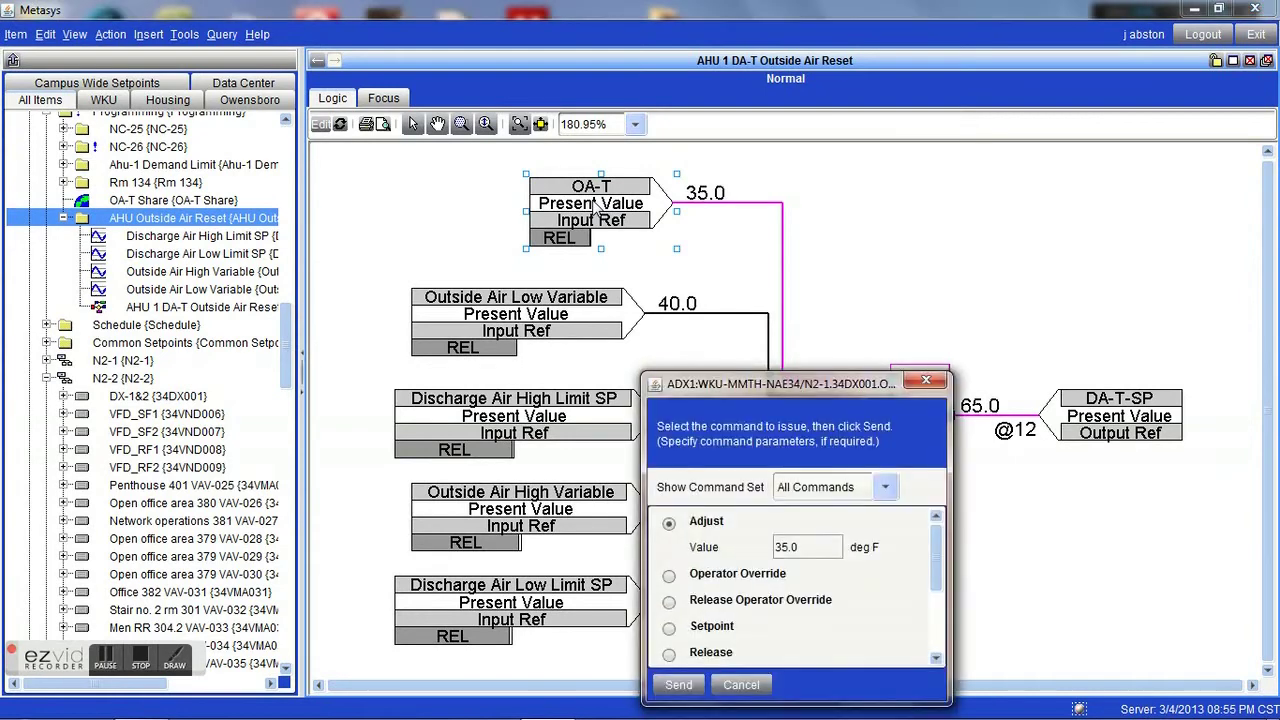
click(737, 575)
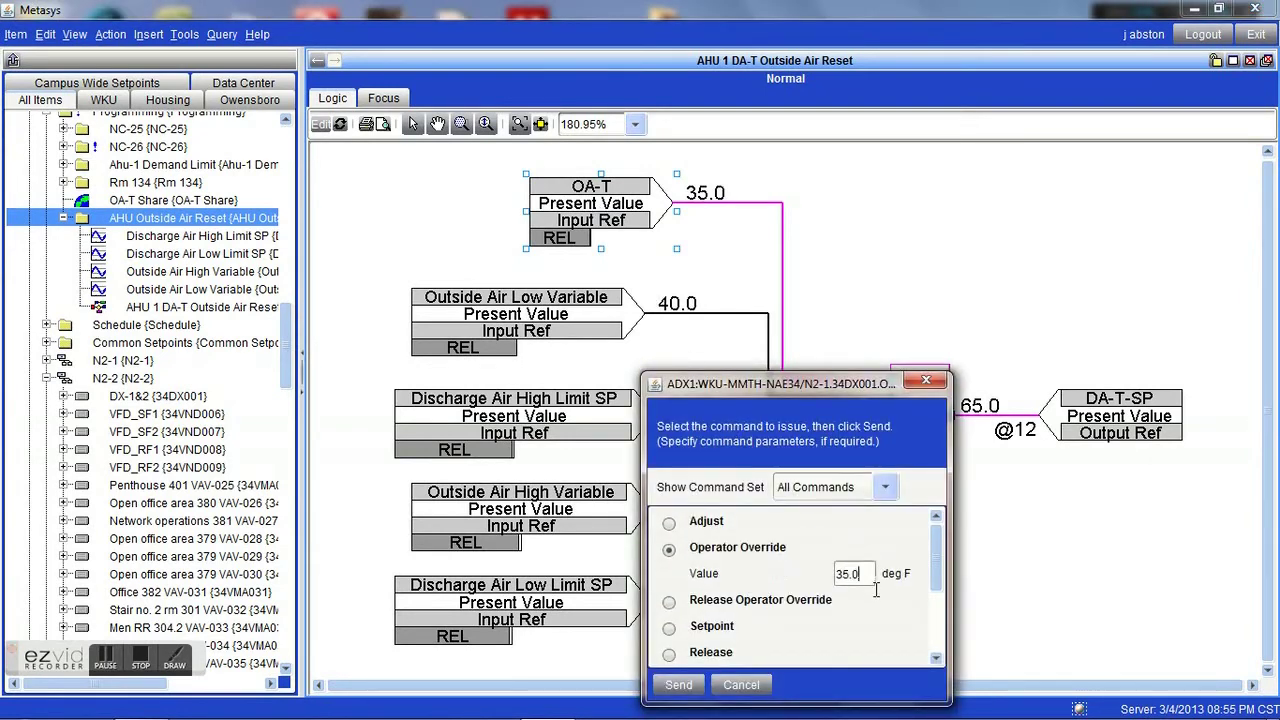
click(872, 580)
text(65)
click(678, 685)
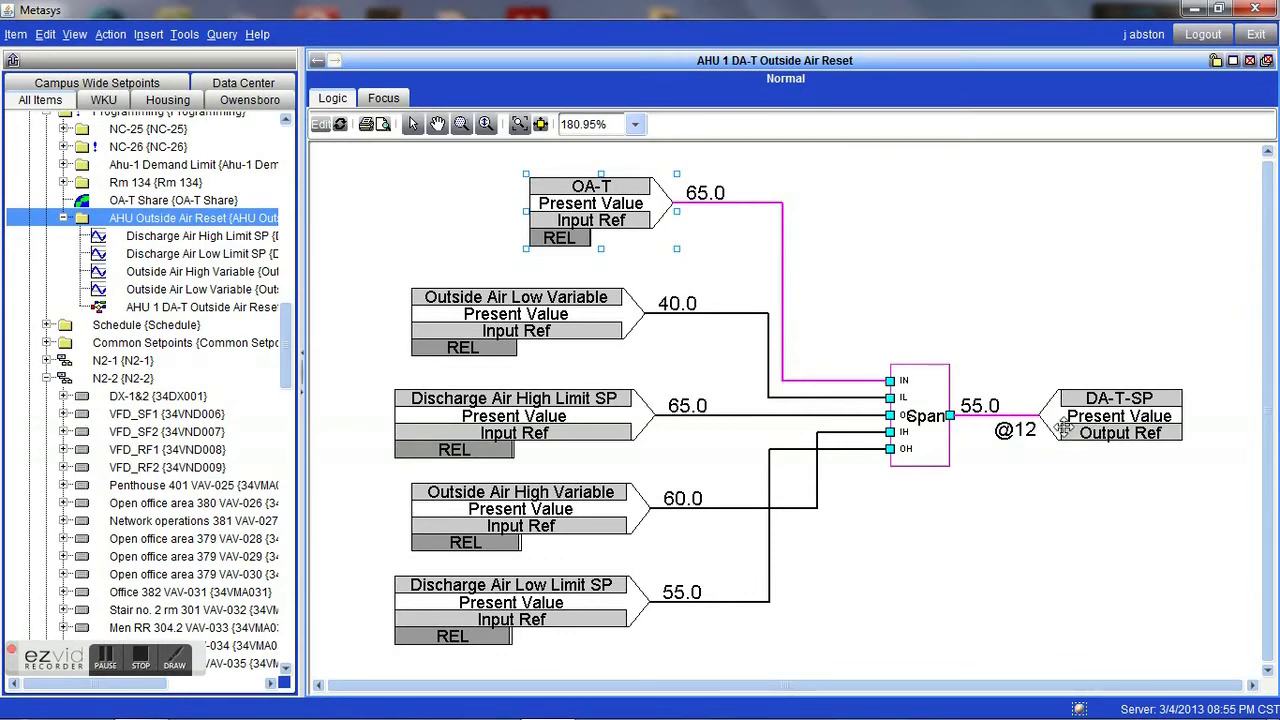
Step: Release the operator override on the OA-T input
mouse_move(1102, 432)
mouse_move(624, 218)
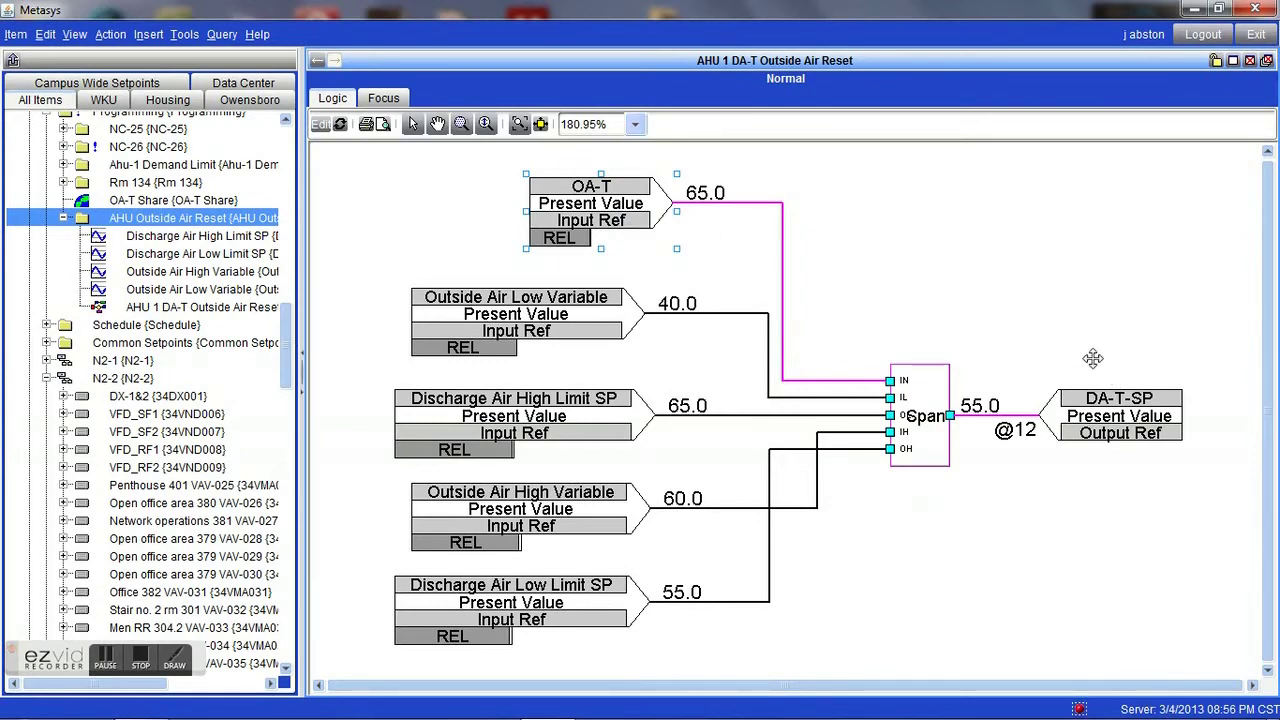
key(ctrl+m)
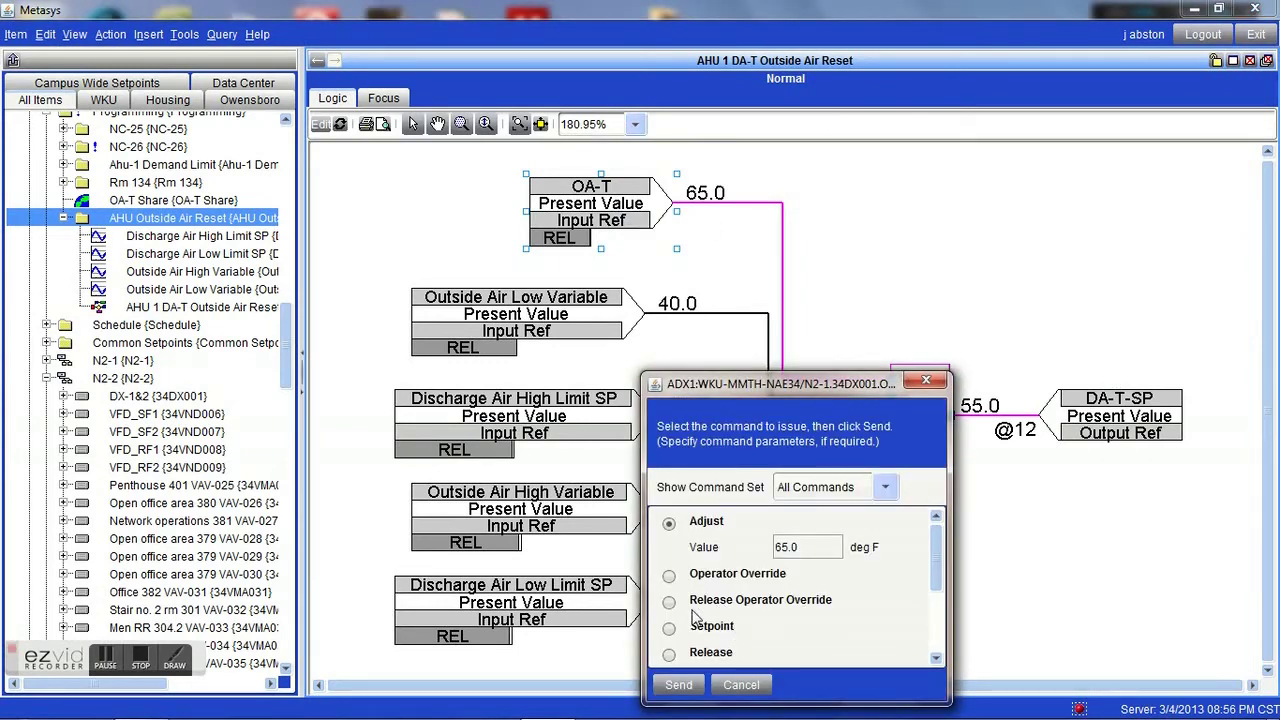
click(669, 602)
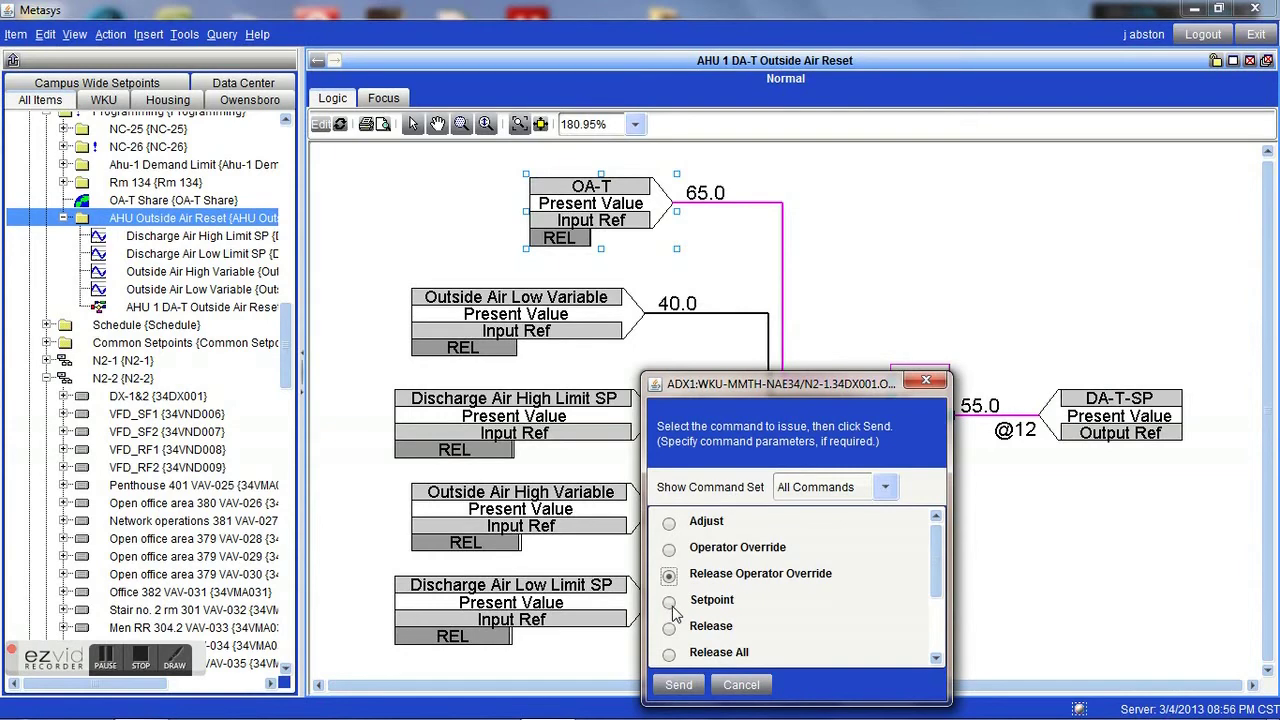
click(678, 686)
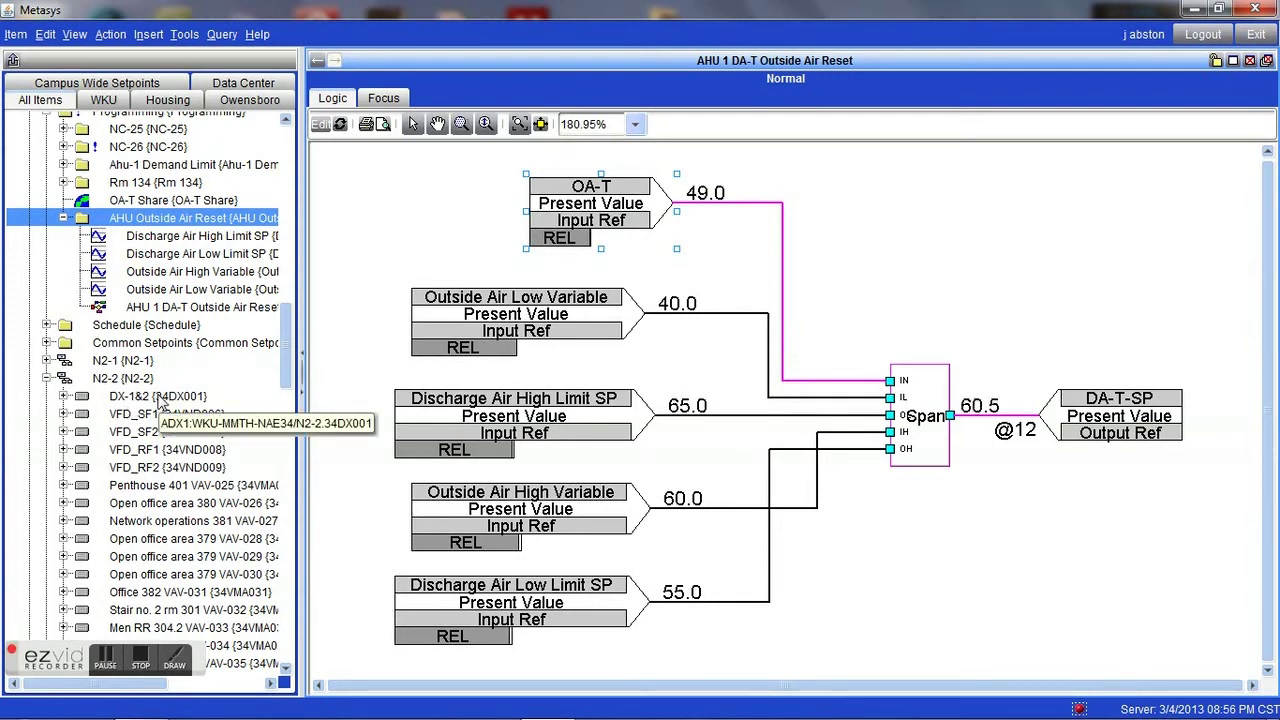
Step: Display the DX-1&2 controller summary under N2-2 and examine its points, starting with the Discharge Air Temperature
click(158, 398)
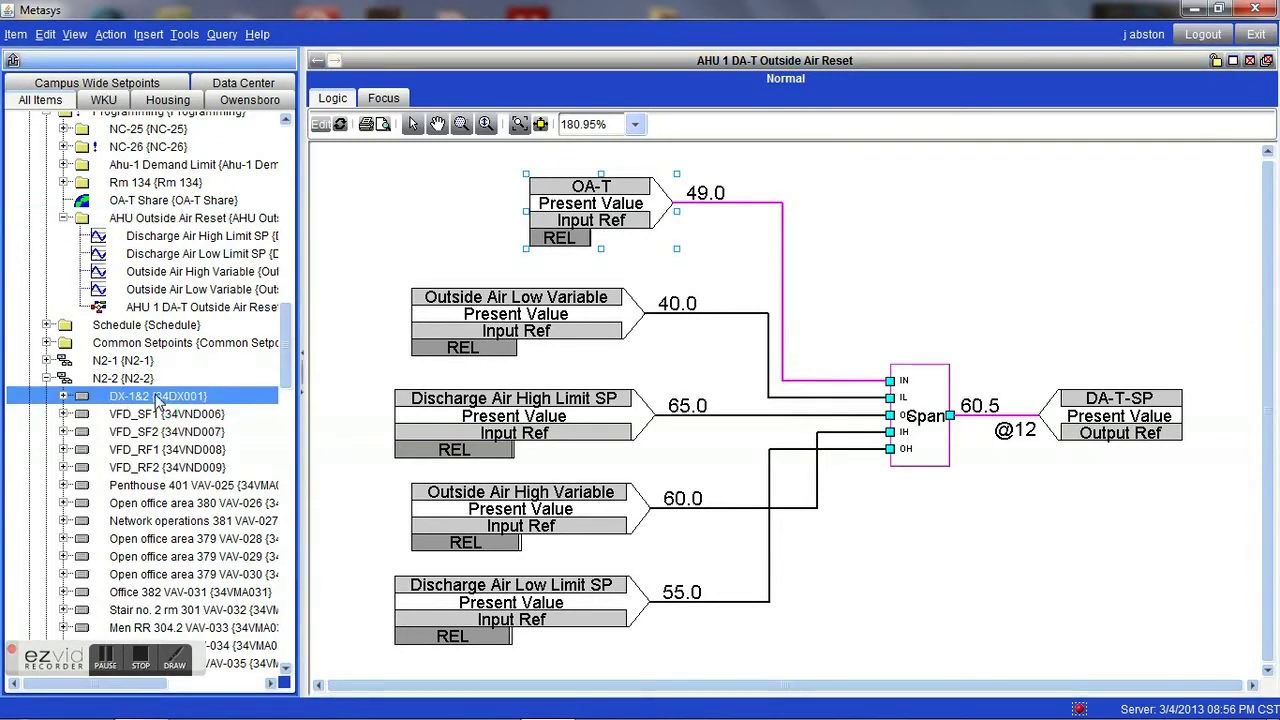
double_click(158, 398)
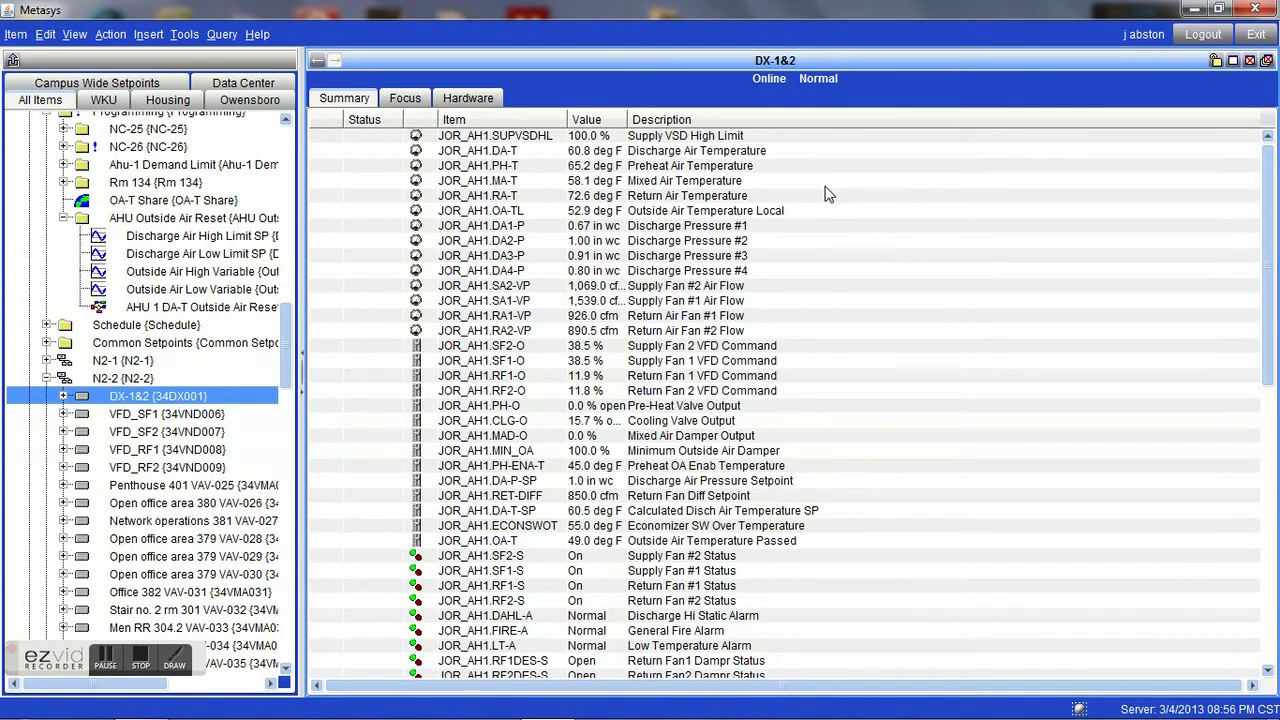
click(655, 155)
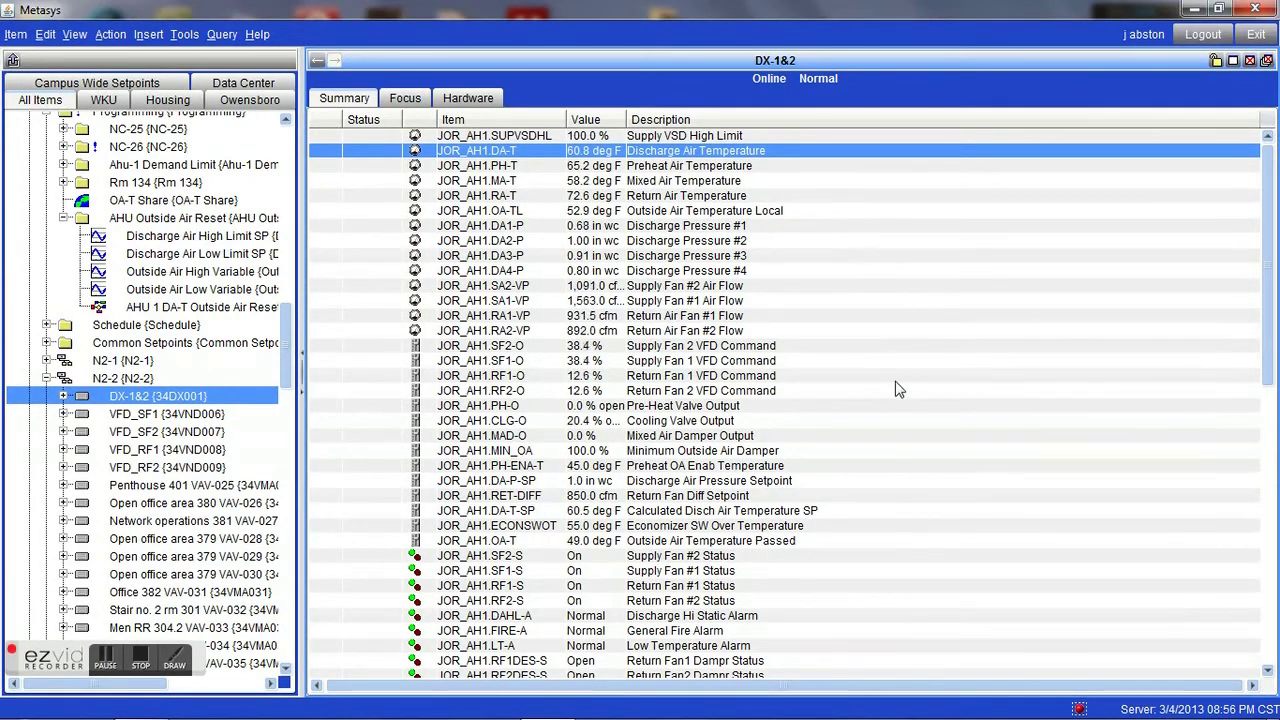
scroll(897, 394, down, 3)
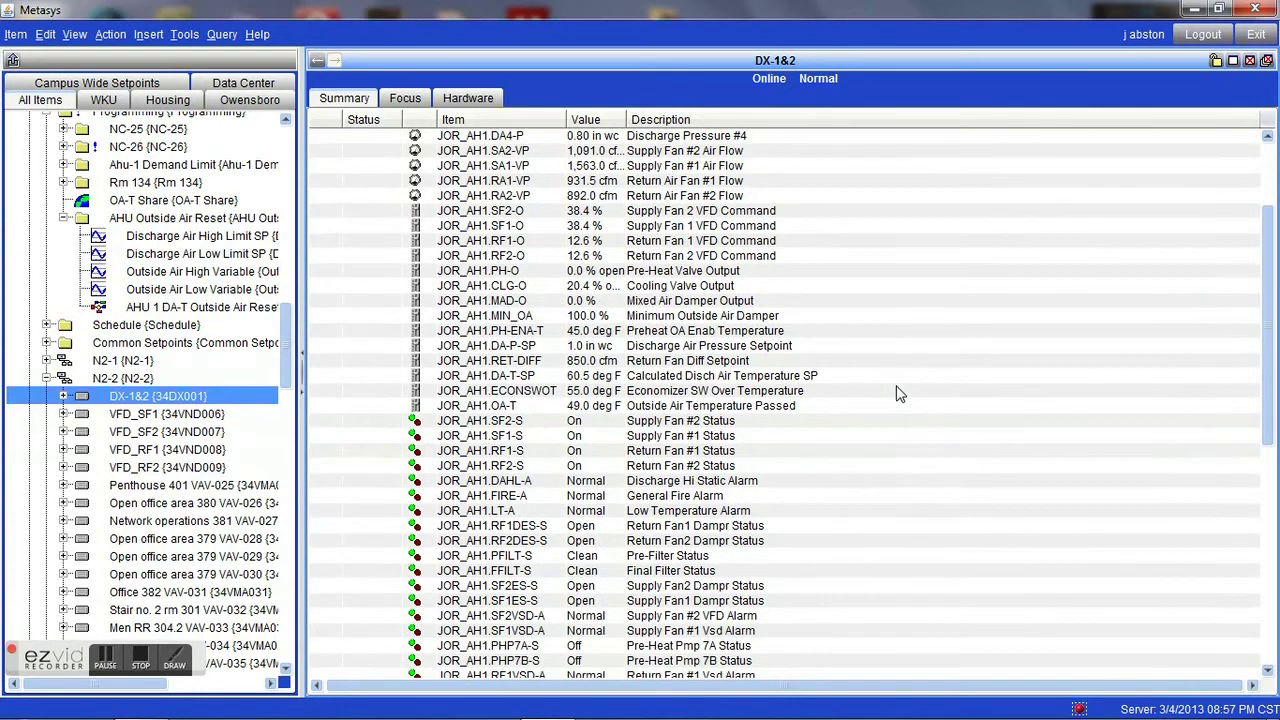
scroll(897, 394, down, 11)
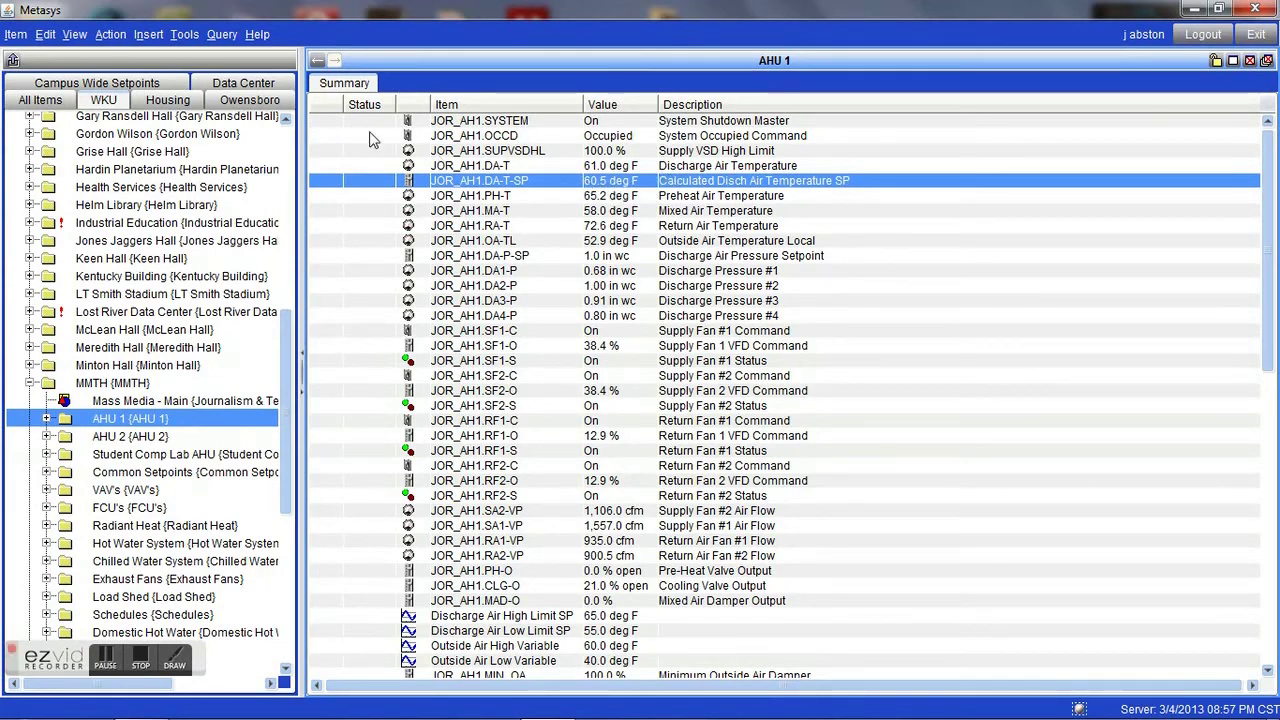
Step: Return to the AHU 1 DA-T Outside Air Reset logic diagram and inspect the output reference of DA-T-SP
click(318, 62)
click(318, 62)
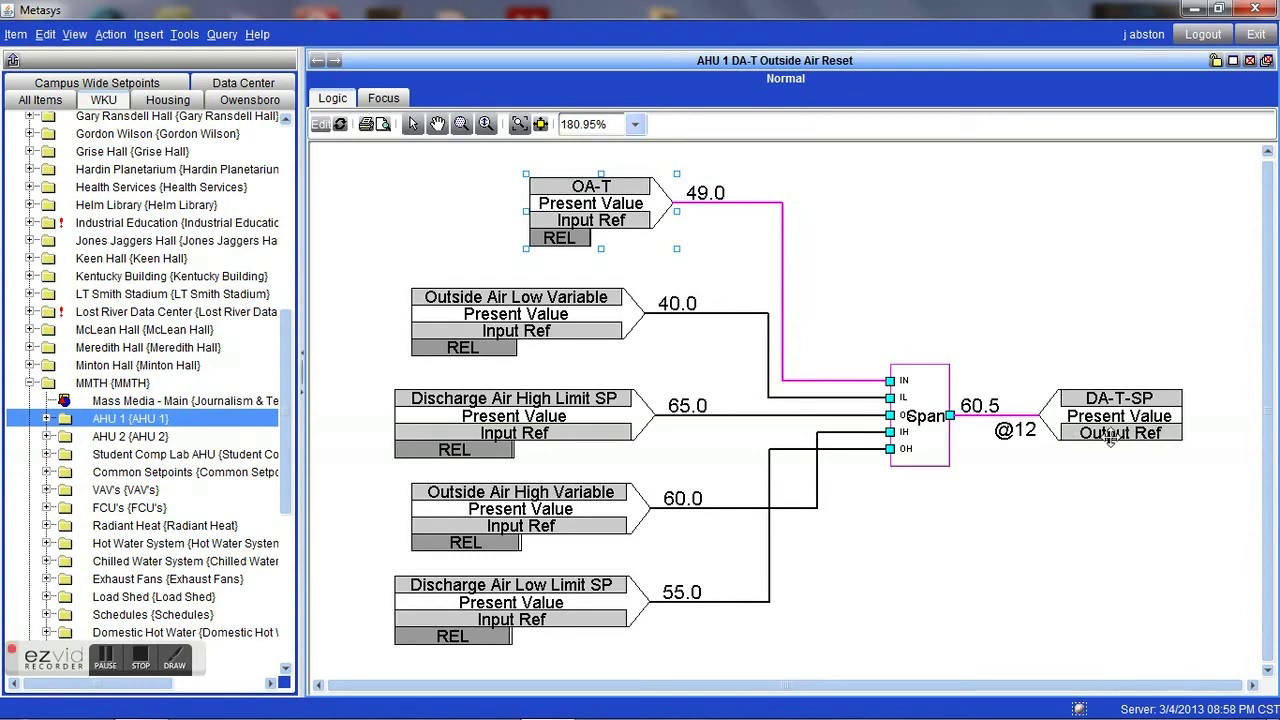
mouse_move(1104, 439)
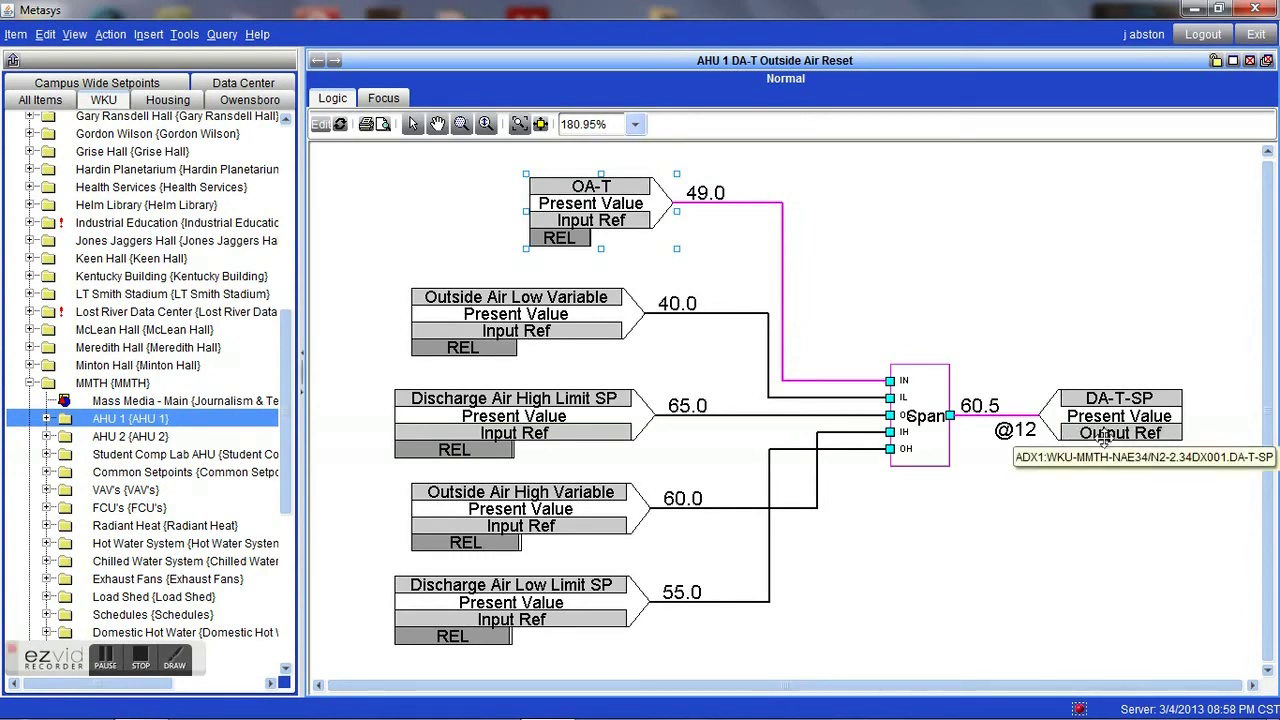